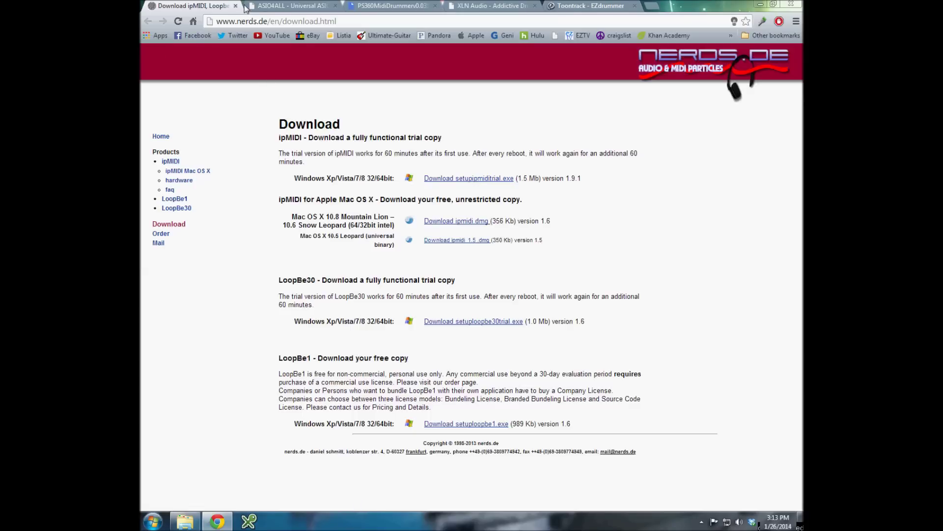
- Switch Chrome to the ASIO4ALL tab listing the 2.11 Beta2 and Beta1 driver downloads
left_click(269, 5)
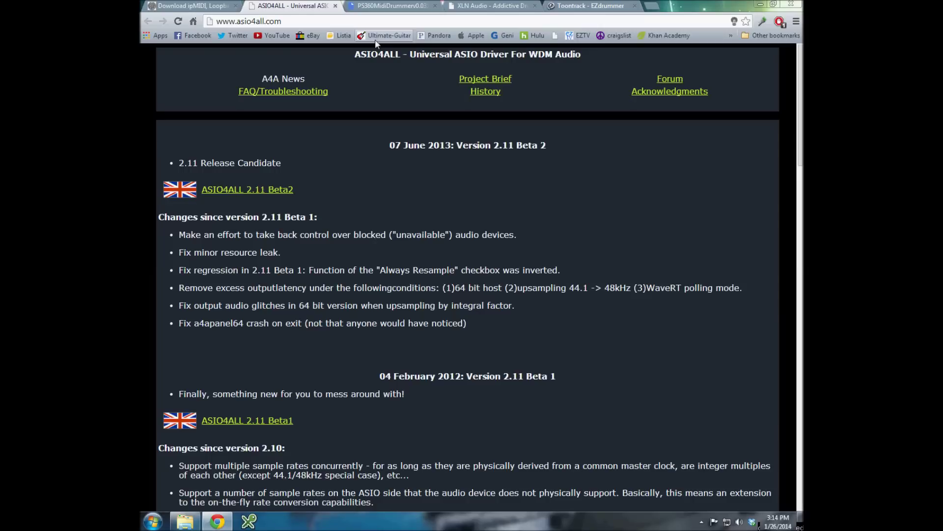
- Bring up the Google Drive tab for PS360MidiDrummerv0.031BinOnly.zip
left_click(379, 6)
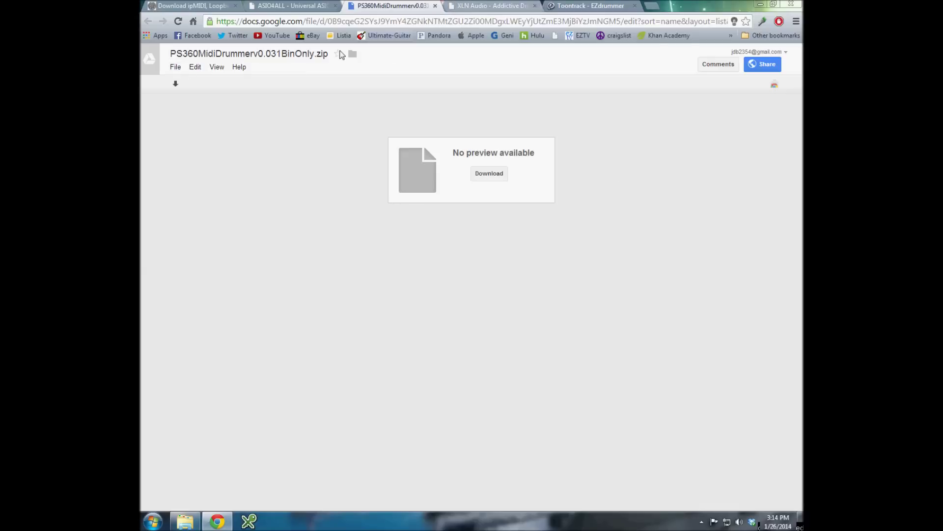
- Minimize Chrome to reveal the desktop and its PS360Drum shortcut
left_click(762, 4)
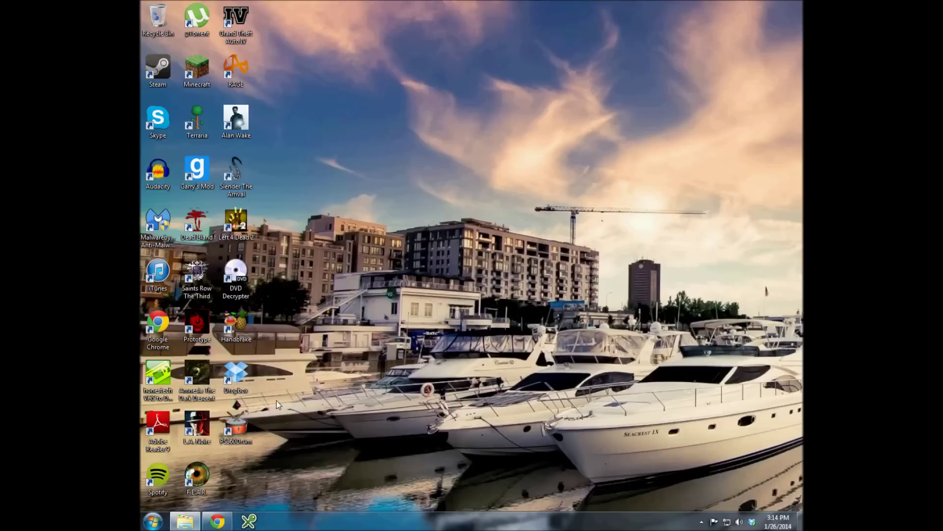
- Launch PS360Drum from the desktop and move the PS360 MIDI Drummer v0.031 window higher
double_click(236, 427)
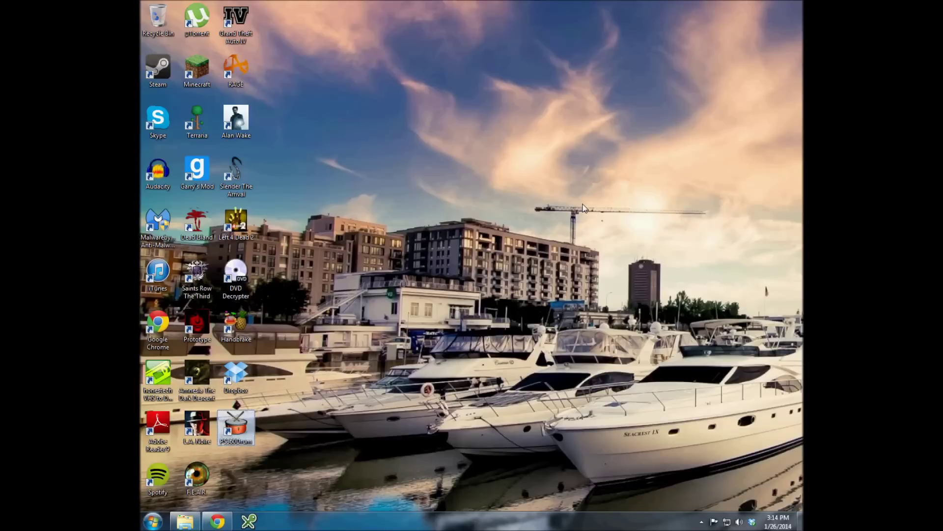
left_click_drag(425, 153, 434, 110)
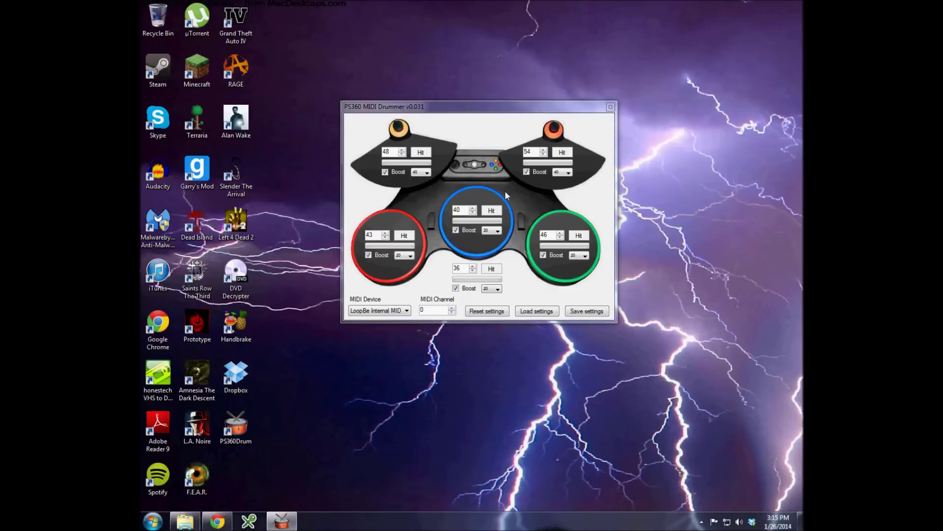
- Move the 'GHWT 360-drums were found!' notice aside and confirm it with OK
left_click_drag(666, 399, 489, 386)
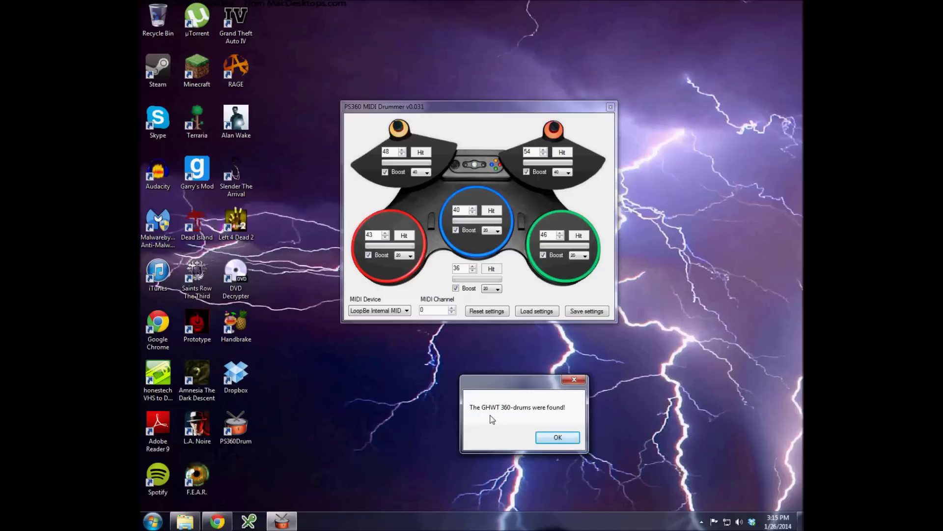
left_click(558, 437)
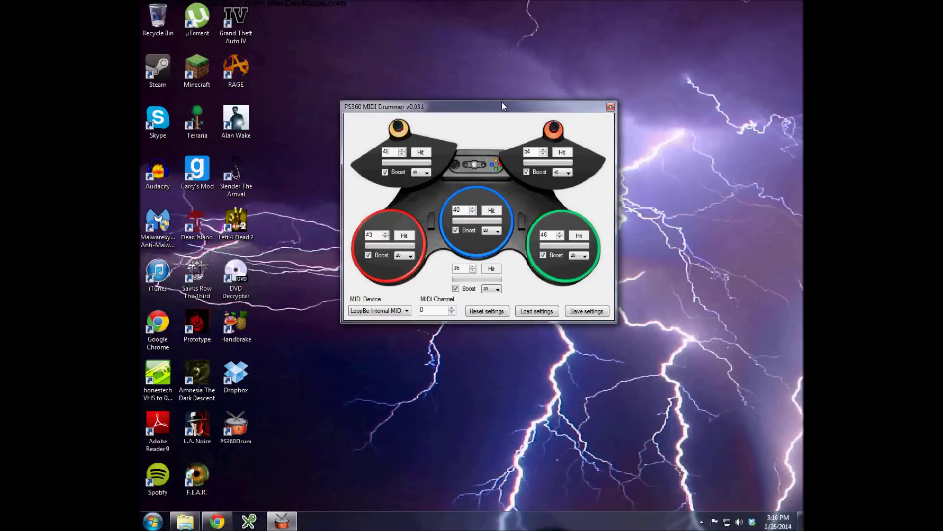
- Raise the drummer window, then view and close LoopBe1 Internal MIDI Port 1.6 details from the tray
left_click_drag(488, 106, 487, 47)
key("super")
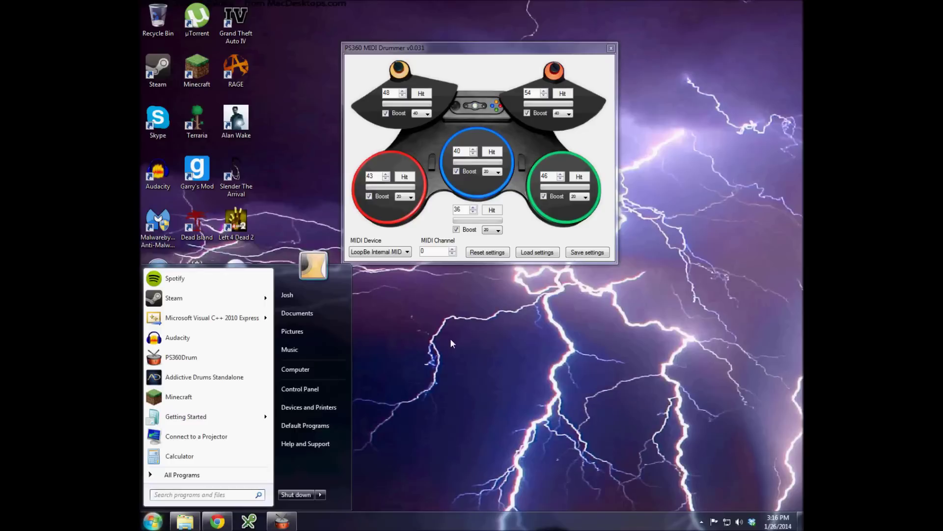
left_click(451, 338)
left_click(702, 522)
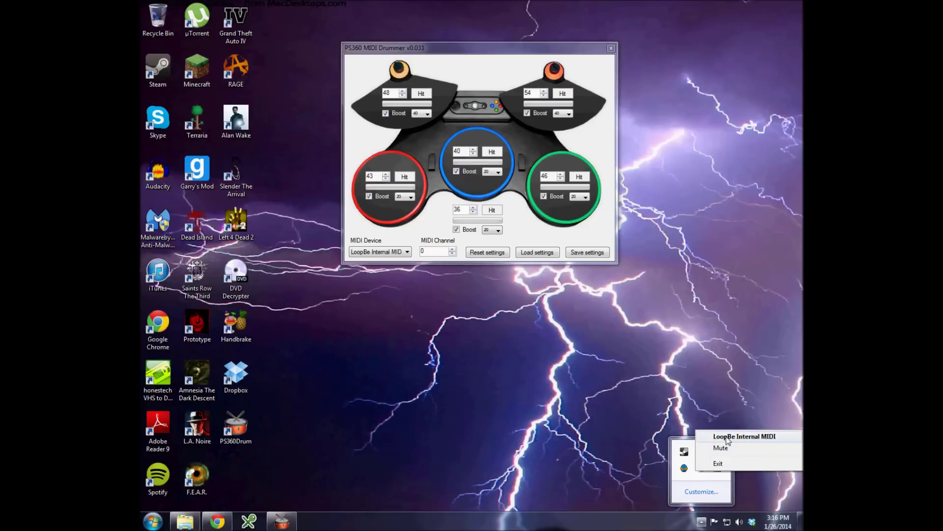
left_click(727, 437)
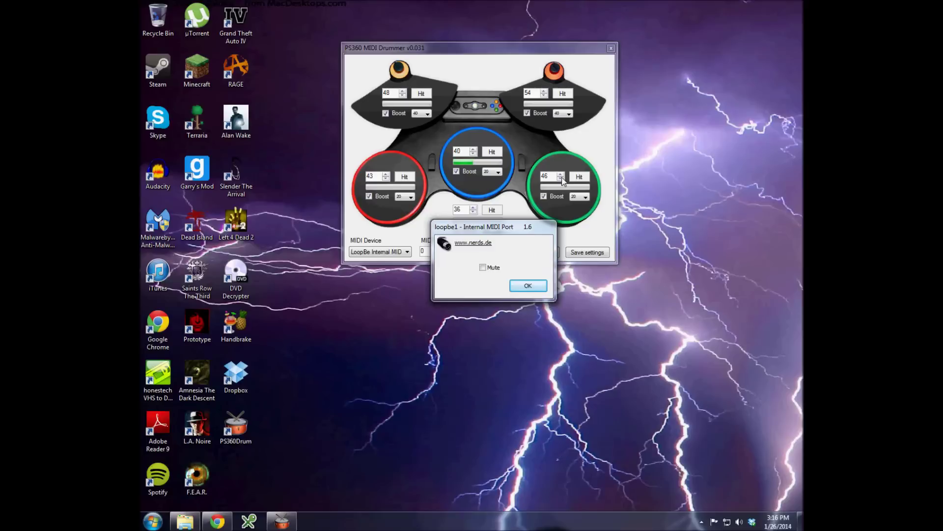
left_click(529, 286)
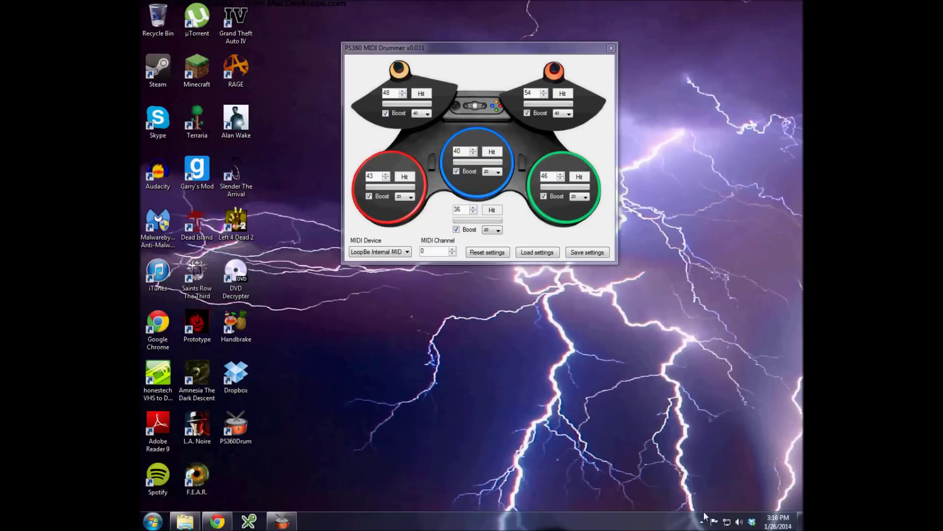
left_click(142, 512)
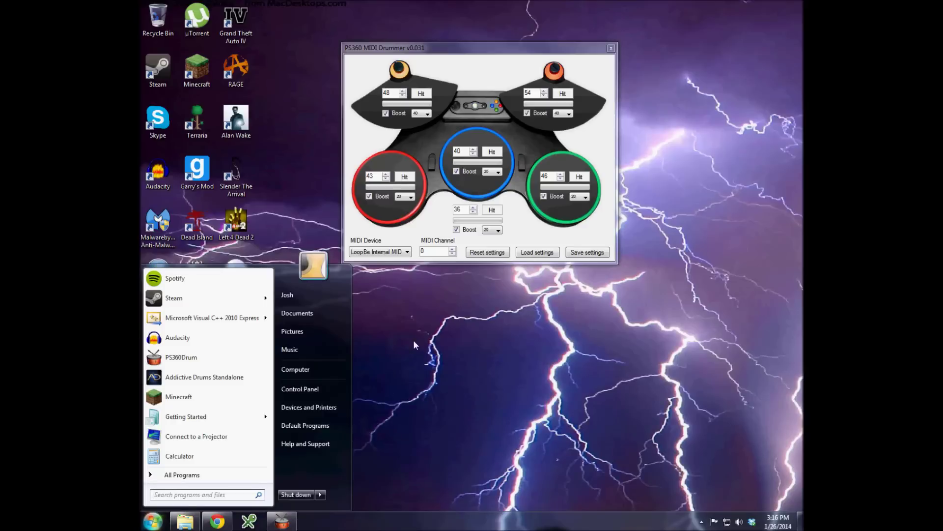
- Launch Addictive Drums Standalone and continue in demo mode with the Startup kit
left_click(165, 382)
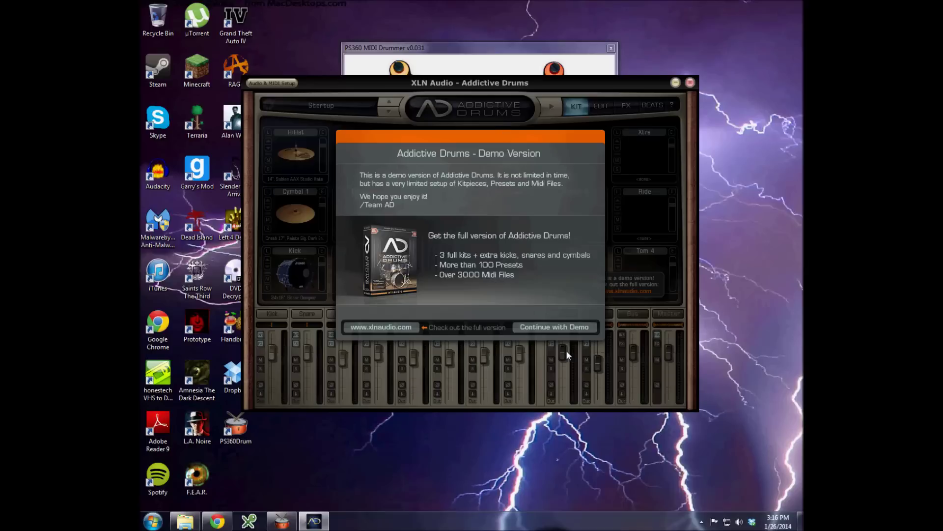
left_click(552, 327)
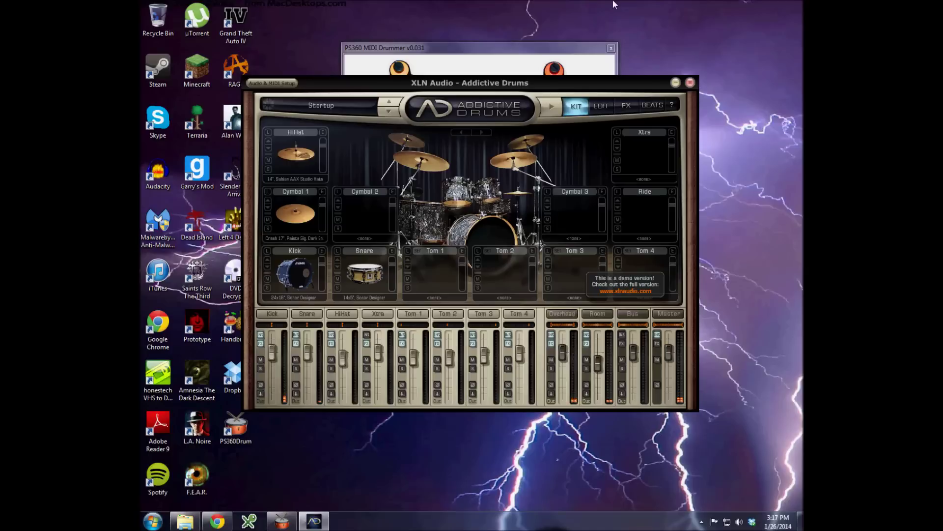
- Move the drummer window lower right and adjust the orange top-left pad's note, settling on 52
left_click(527, 52)
left_click_drag(527, 52, 687, 288)
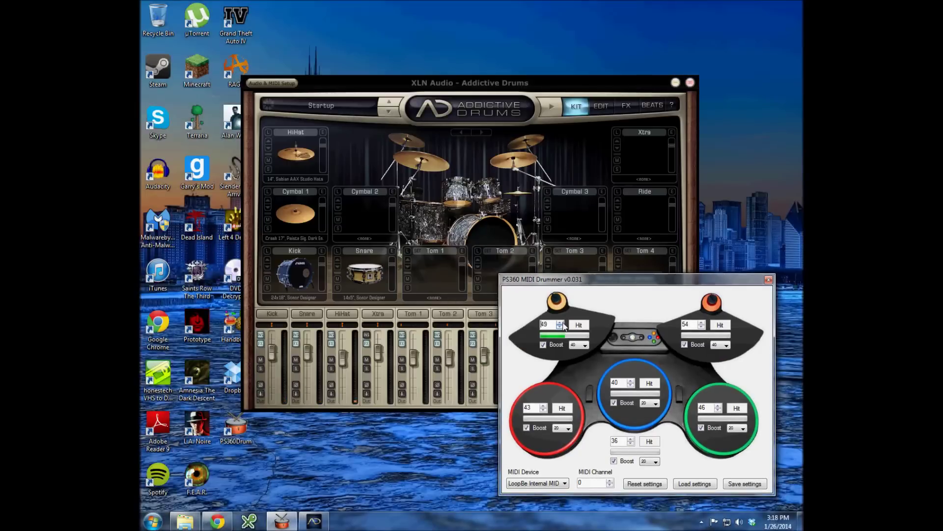
left_click(561, 323)
left_click(560, 322)
left_click(560, 323)
left_click(560, 323)
left_click(560, 327)
left_click(561, 322)
left_click(561, 323)
left_click(561, 323)
left_click(560, 323)
left_click(560, 323)
left_click(561, 322)
left_click(560, 326)
left_click(561, 326)
left_click(561, 327)
left_click(561, 327)
left_click(561, 327)
left_click(561, 327)
left_click(561, 327)
left_click(560, 327)
left_click(561, 327)
- Test-hit the red pad and adjust its note, settling back on 43
left_click(560, 408)
left_click(560, 408)
left_click(542, 406)
left_click(542, 406)
left_click(543, 407)
left_click(543, 410)
left_click(543, 410)
left_click(542, 410)
left_click(543, 410)
left_click(543, 407)
- Reposition the drummer window down-right in front of the Addictive Drums kit
left_click_drag(629, 279, 435, 227)
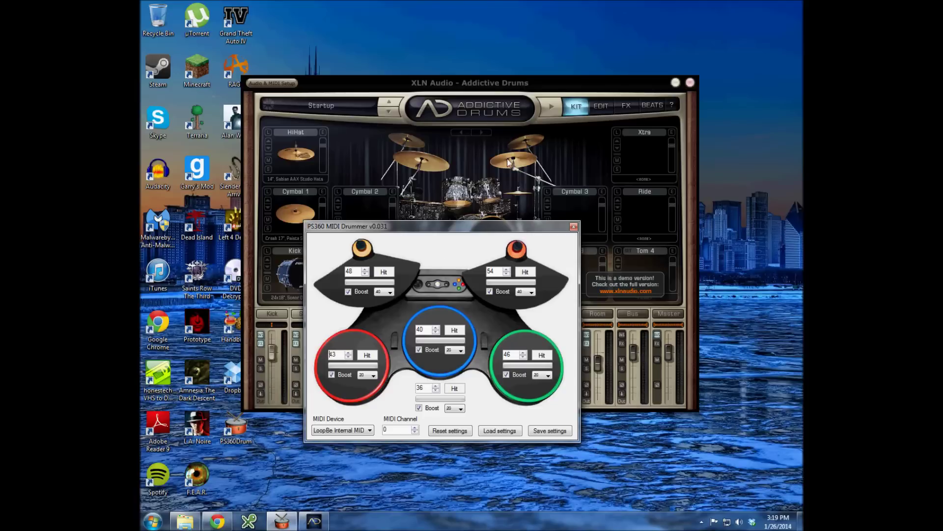
left_click_drag(506, 226, 620, 252)
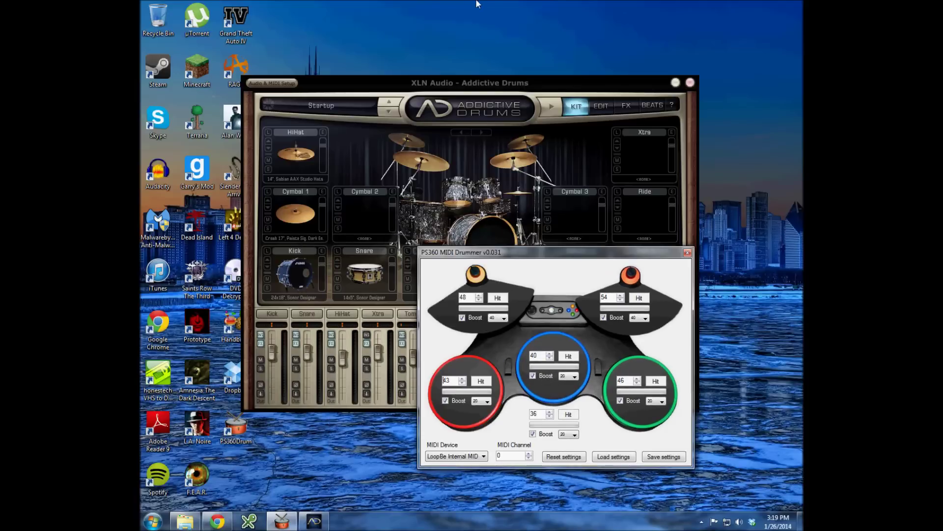
left_click(587, 89)
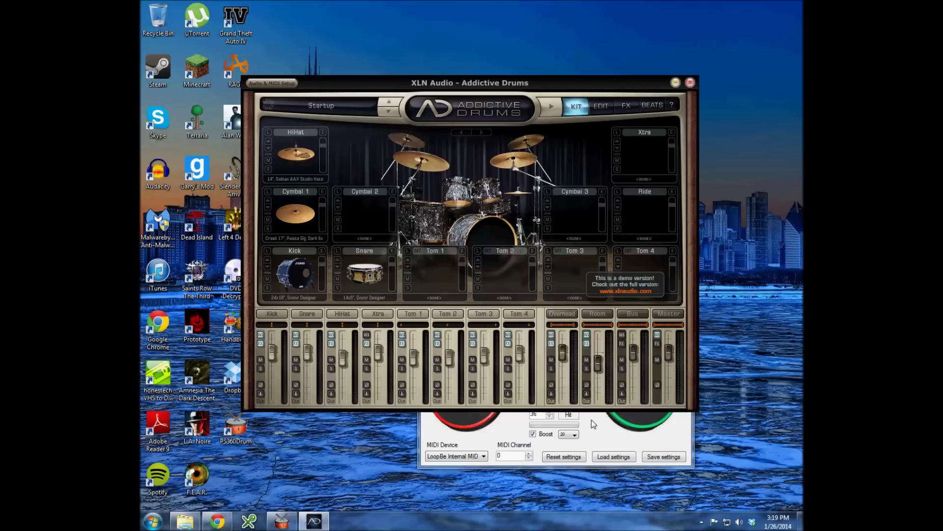
left_click(596, 438)
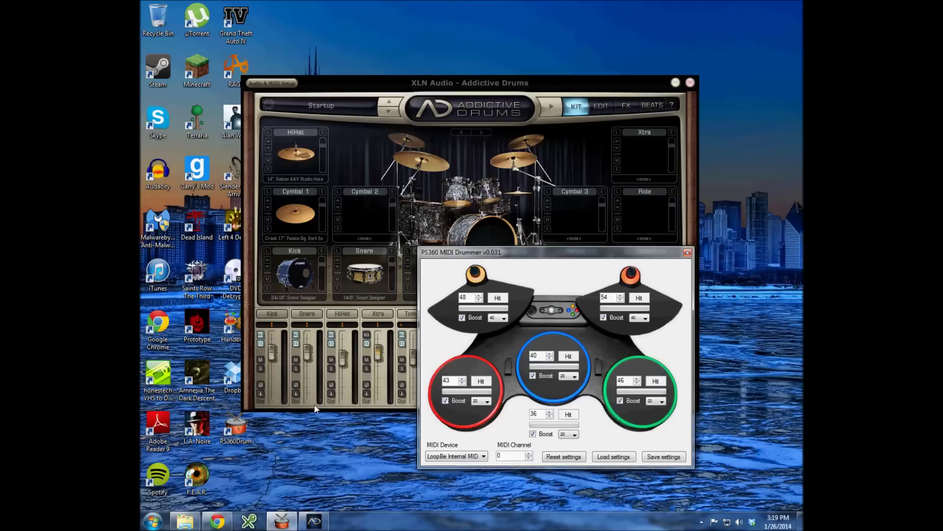
mouse_move(216, 521)
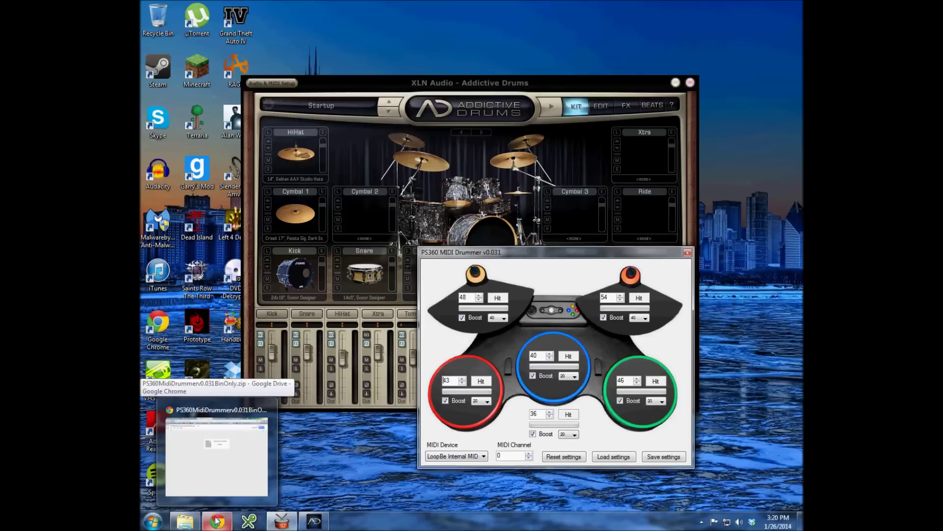
- Show XLN Audio's Addictive Drums page in Chrome and browse the $119.95 kit and paks
left_click(217, 520)
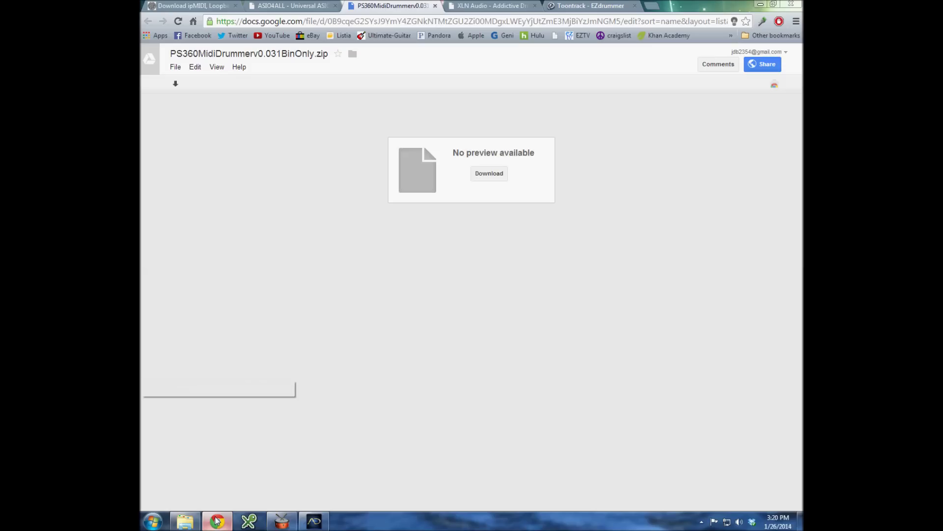
left_click(479, 4)
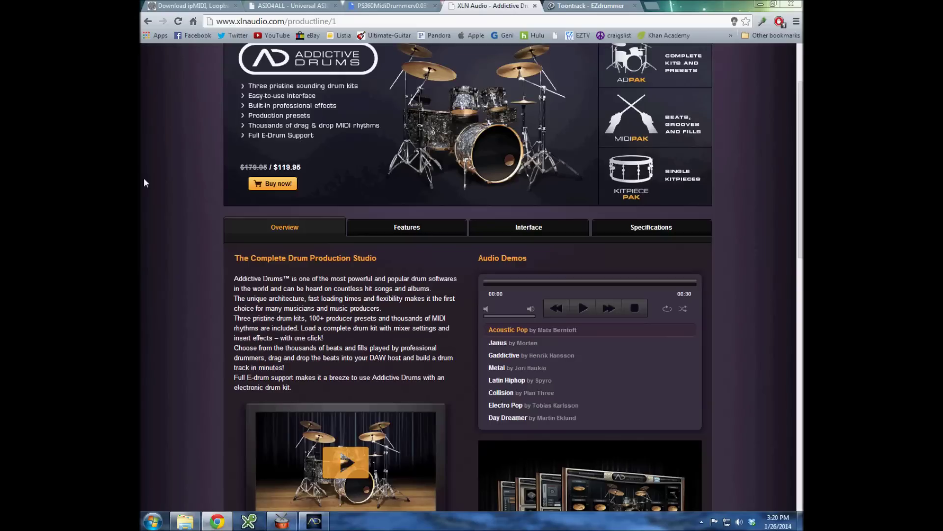
scroll(210, 176, "up", 2)
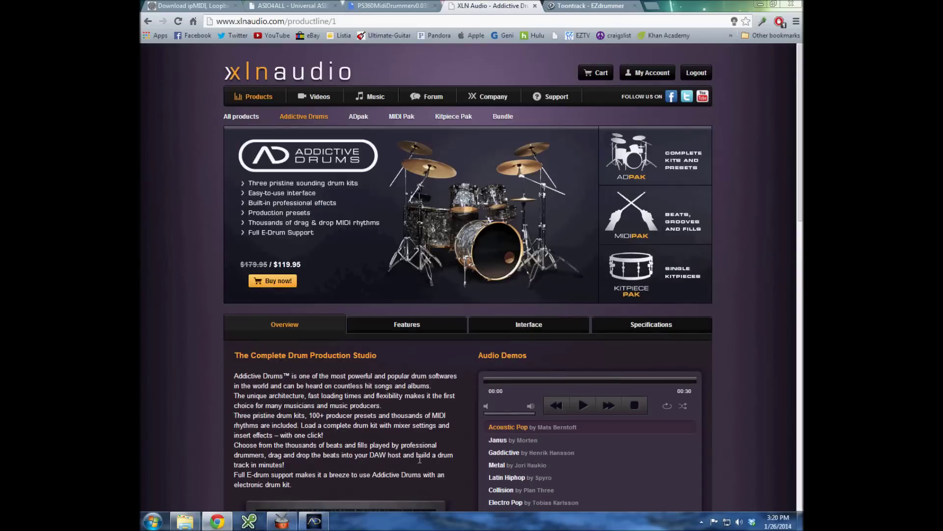
scroll(491, 374, "down", 3)
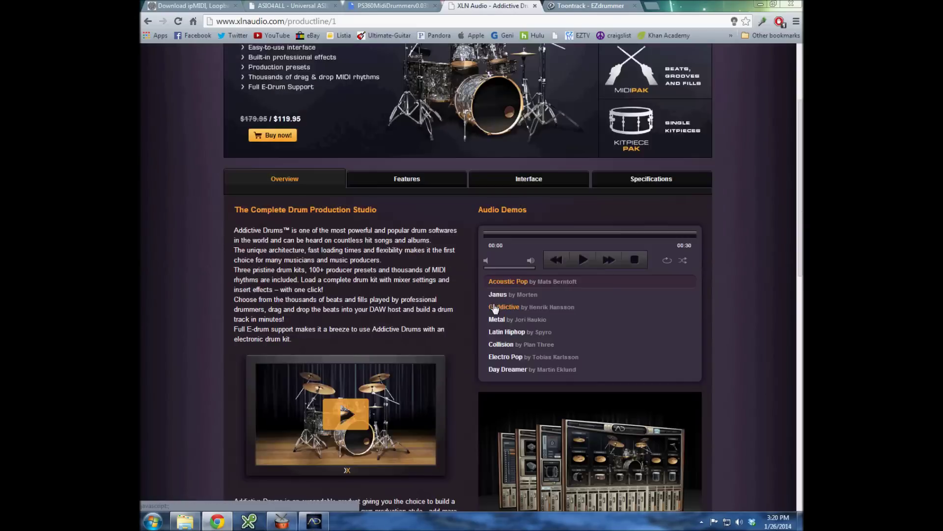
scroll(433, 324, "up", 3)
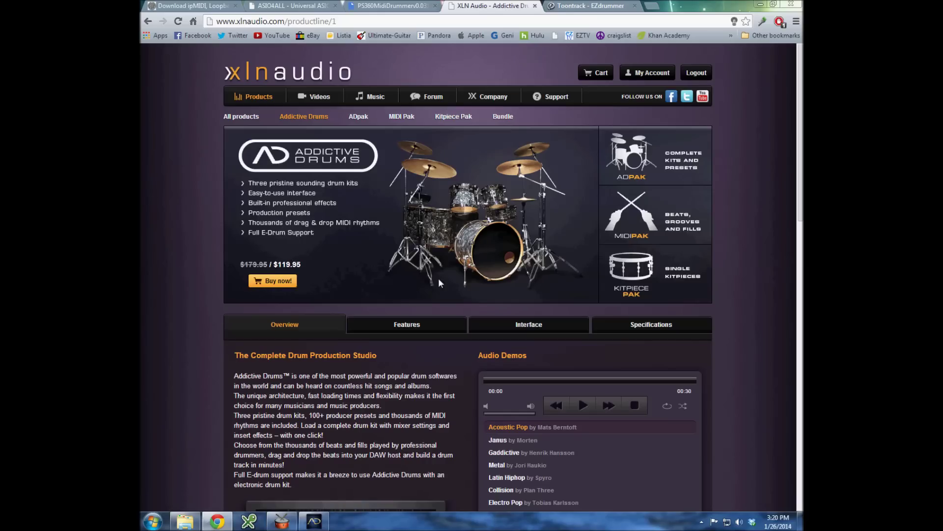
scroll(438, 278, "down", 12)
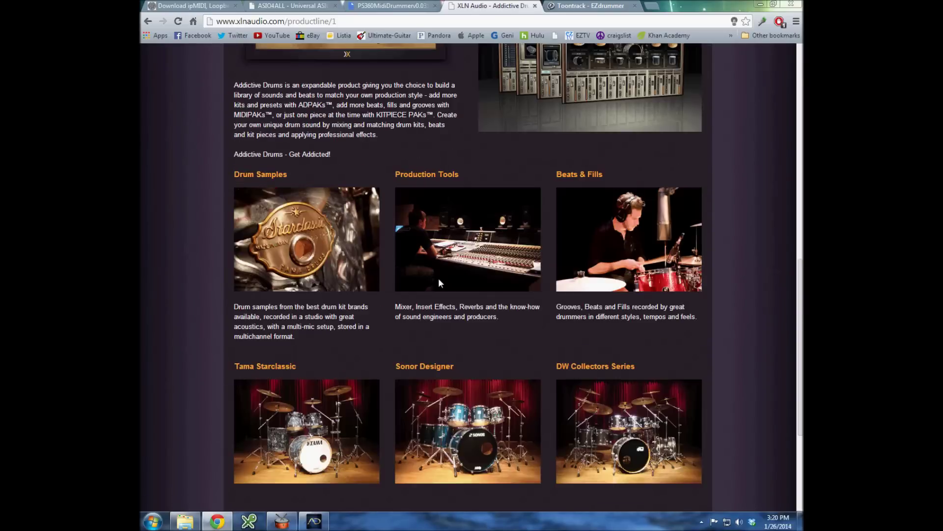
scroll(441, 275, "up", 12)
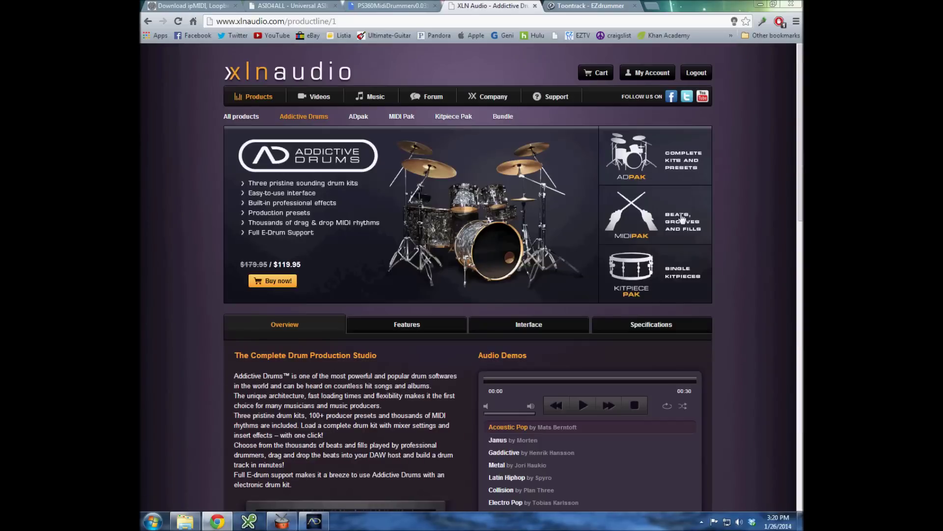
scroll(362, 322, "down", 6)
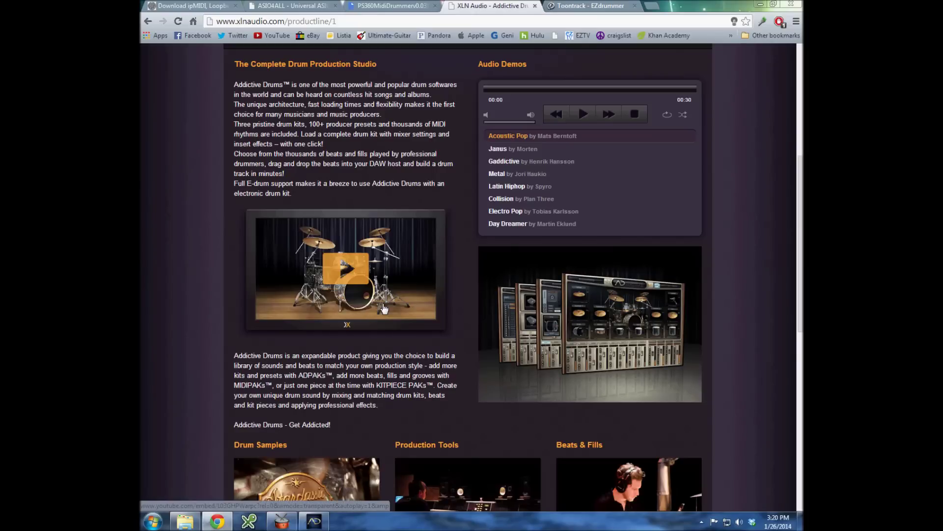
scroll(386, 305, "up", 6)
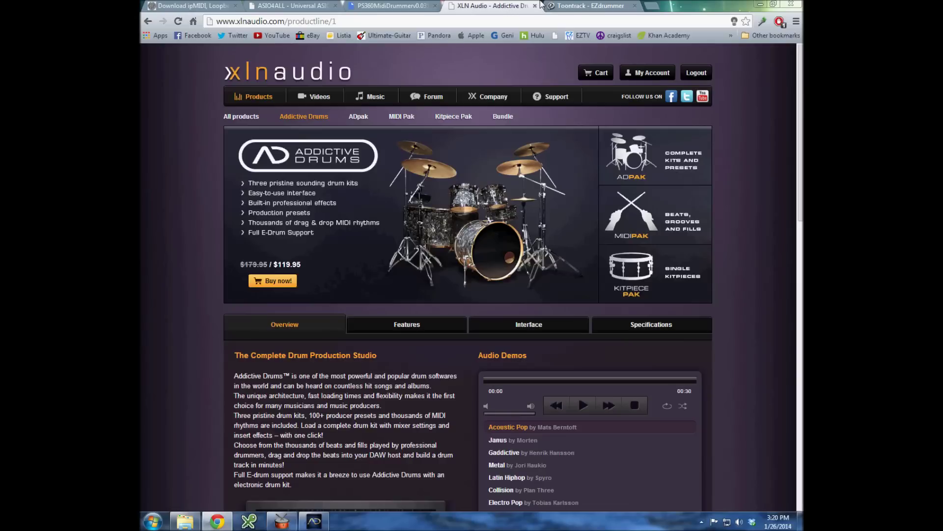
- Browse the $179 Toontrack EZdrummer page and advance its banner to the EZdrummer Trailer
left_click(606, 5)
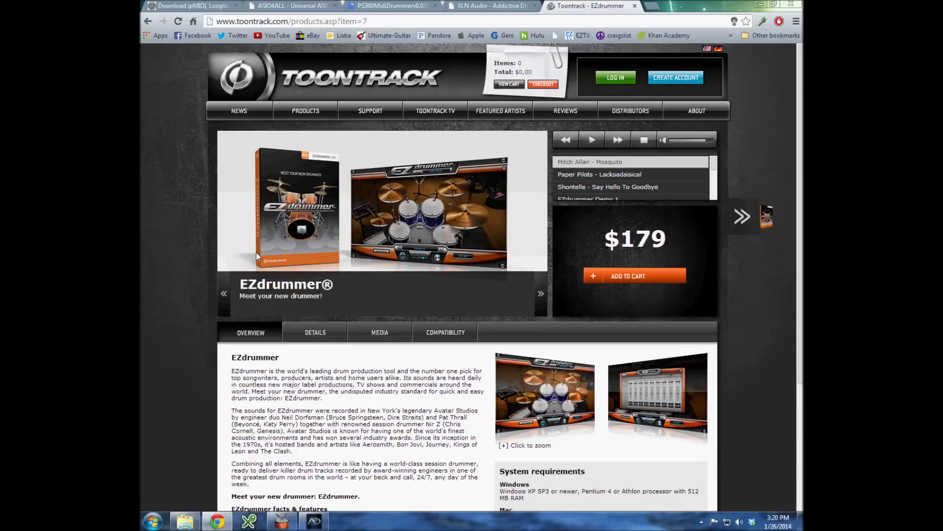
scroll(220, 278, "down", 4)
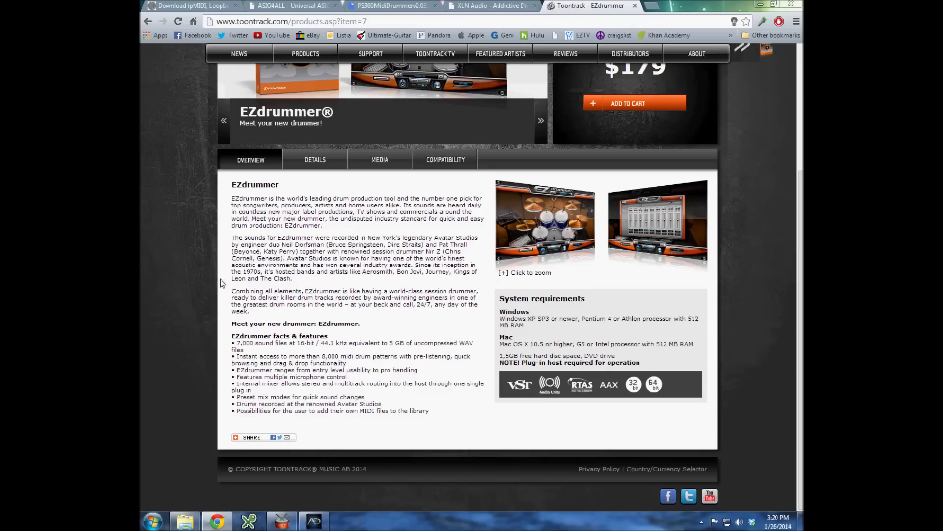
scroll(220, 278, "up", 4)
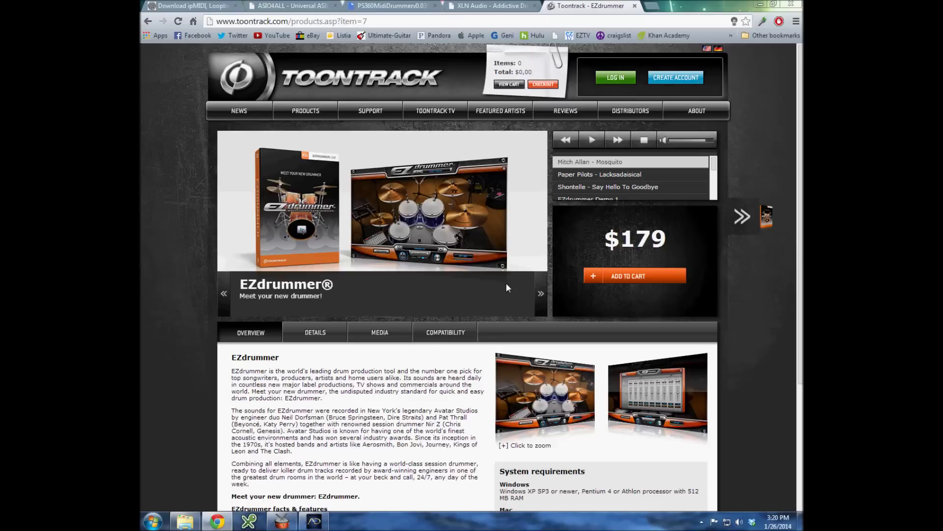
left_click(542, 293)
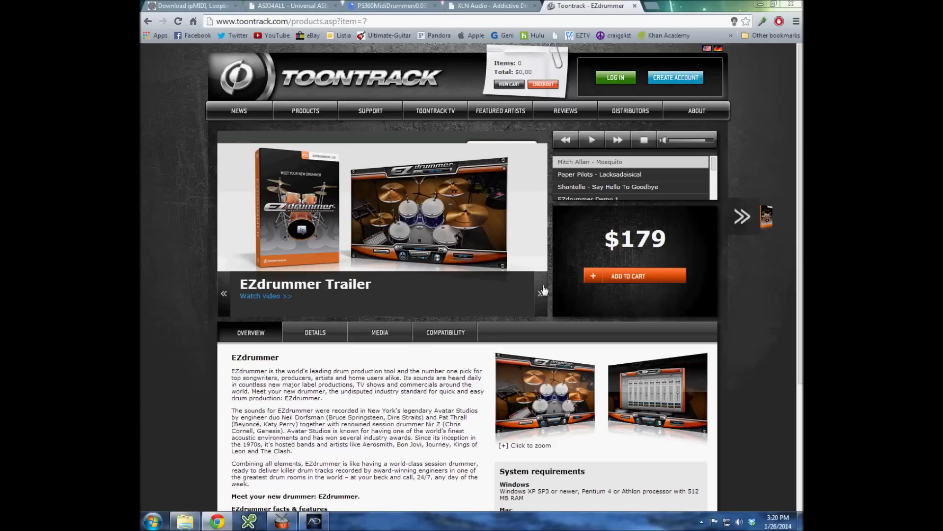